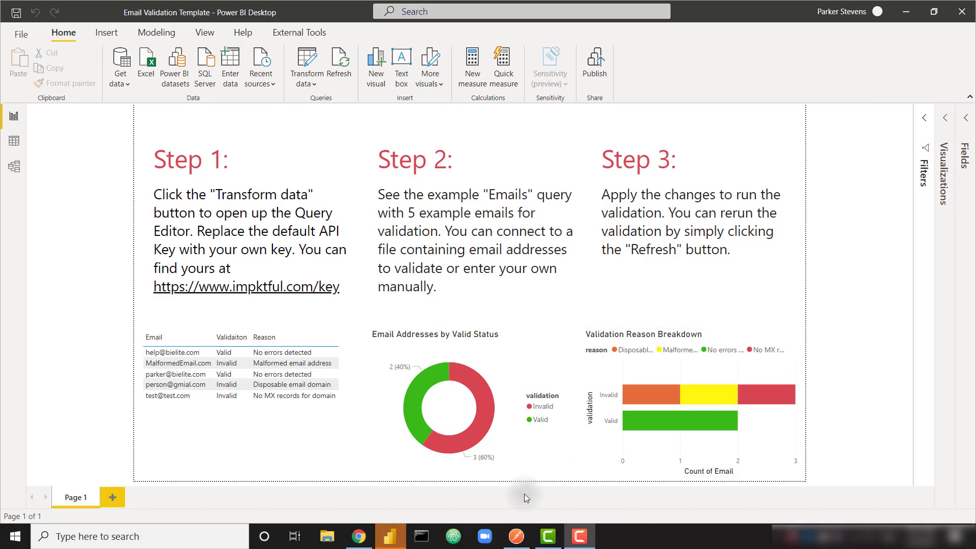
# - Bring the Chrome window with impktful.com to the front
pyautogui.click(359, 537)
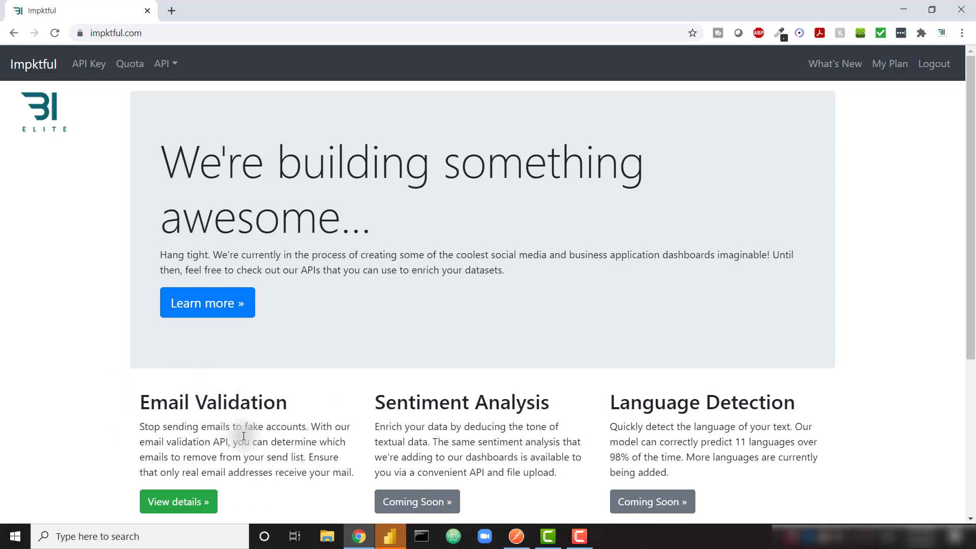
pyautogui.click(196, 503)
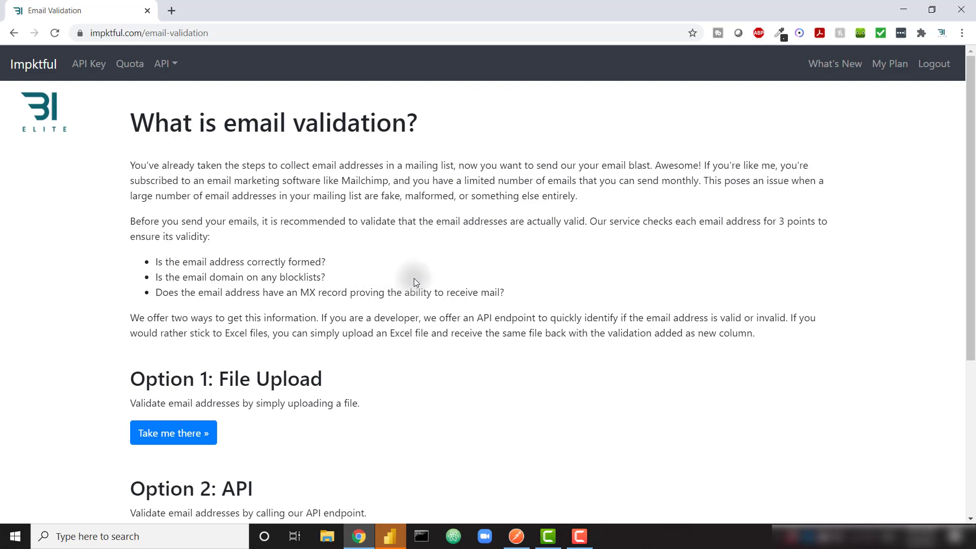
pyautogui.scroll(-1, 404, 340)
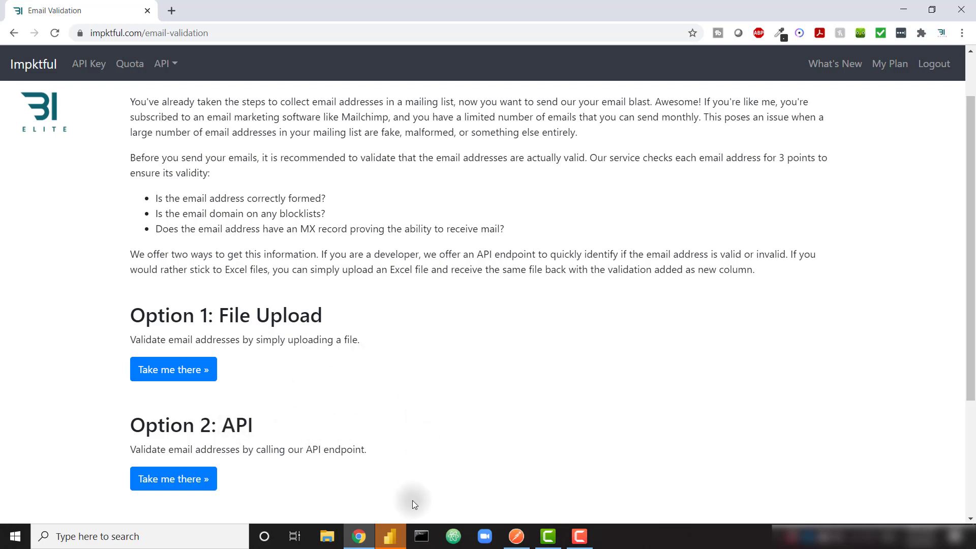
pyautogui.click(390, 539)
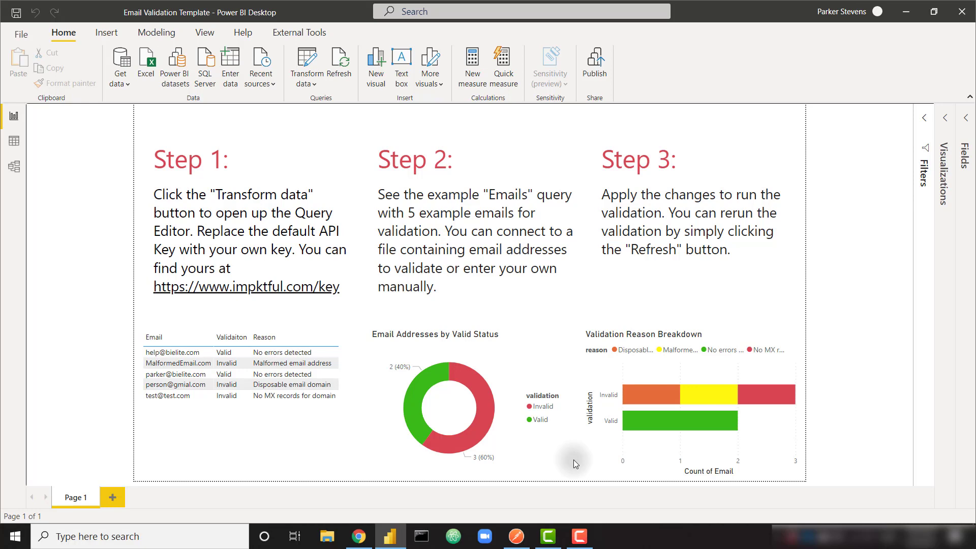
pyautogui.click(358, 535)
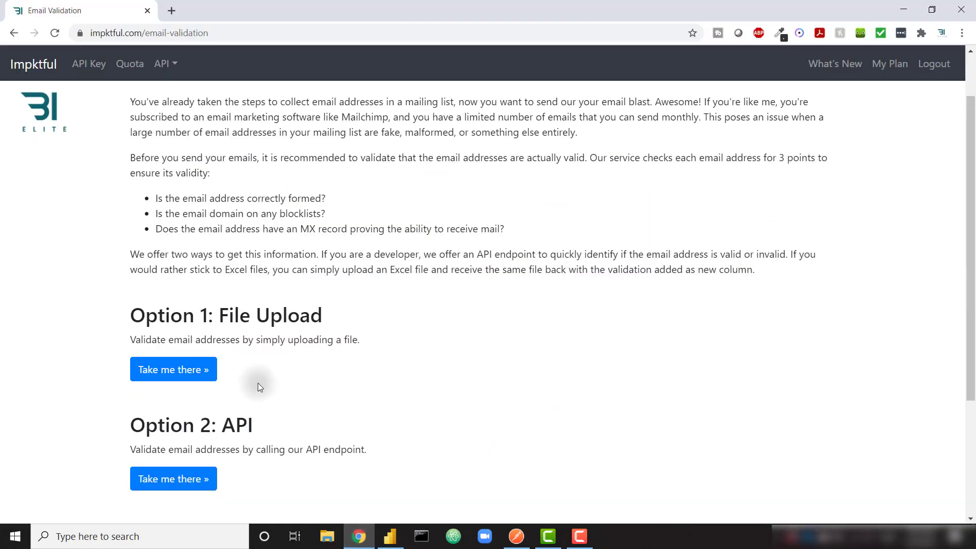
# - Upload EmailTest5.xlsx on Impktful's File Upload page and download the validated results .xlsx
pyautogui.click(189, 371)
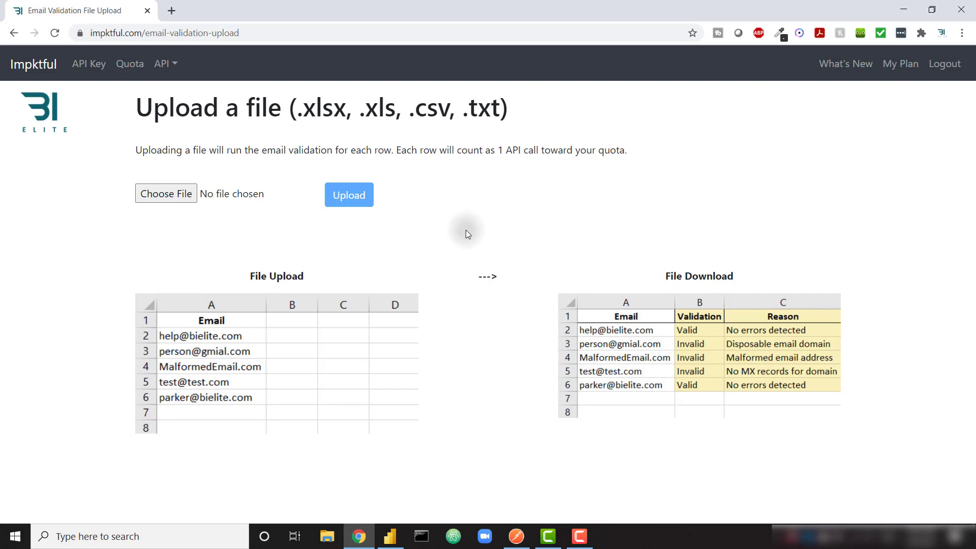
pyautogui.click(193, 198)
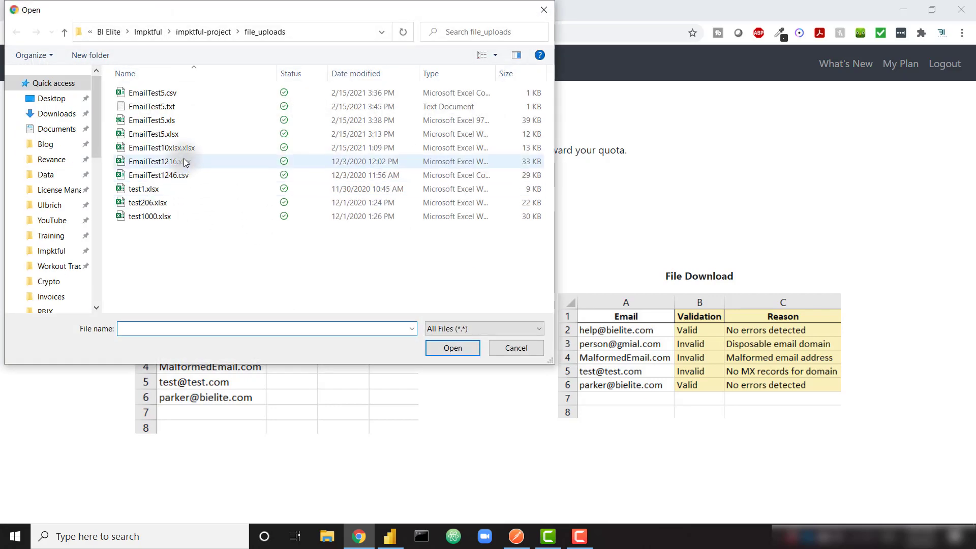
pyautogui.click(196, 133)
pyautogui.doubleClick(196, 133)
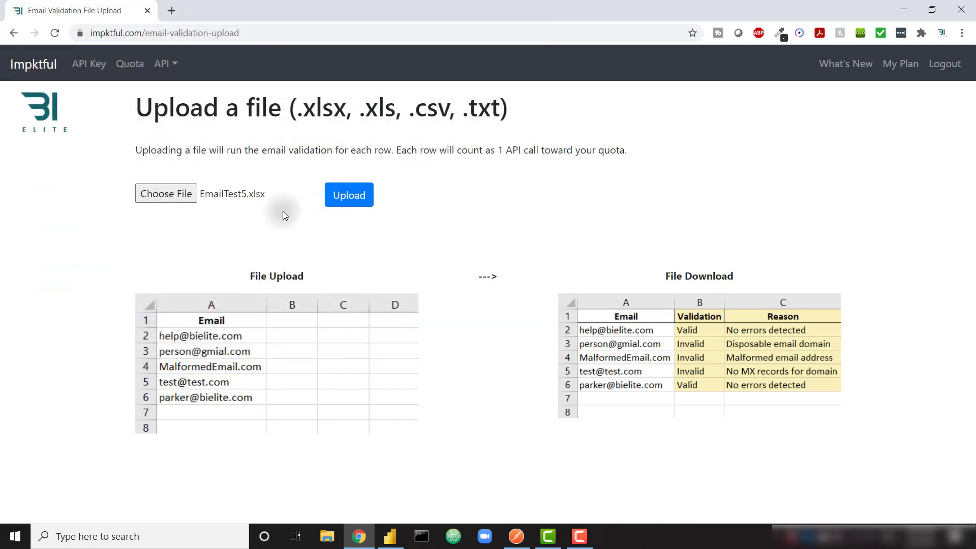
pyautogui.click(358, 199)
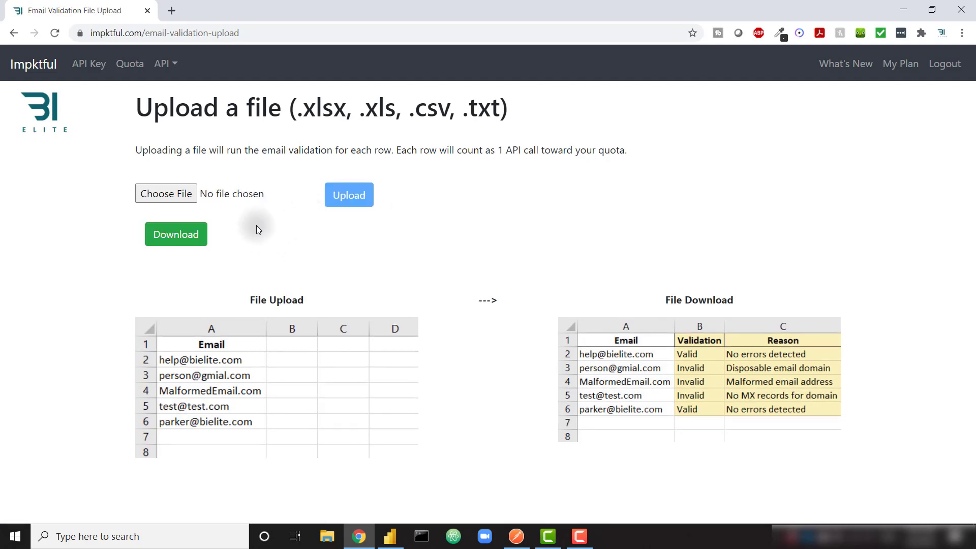
pyautogui.click(185, 234)
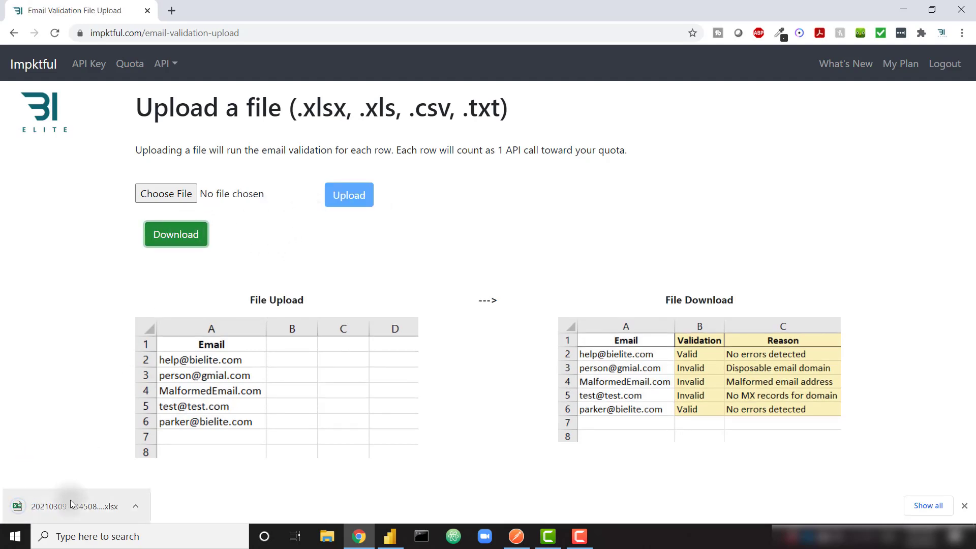
# - Open the downloaded results in Excel, inspect the Validation and Reason columns, then return to Chrome
pyautogui.click(70, 500)
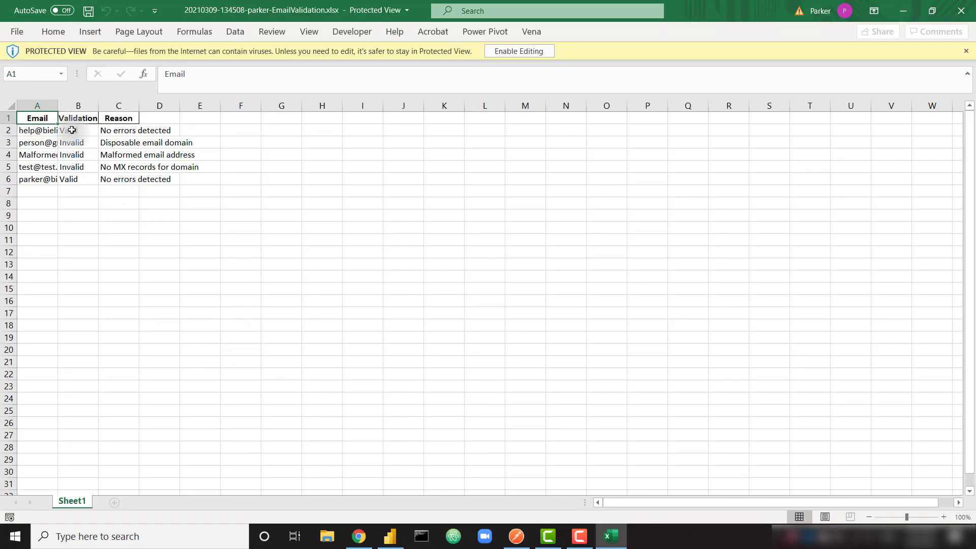
pyautogui.moveTo(78, 105); pyautogui.dragTo(122, 106)
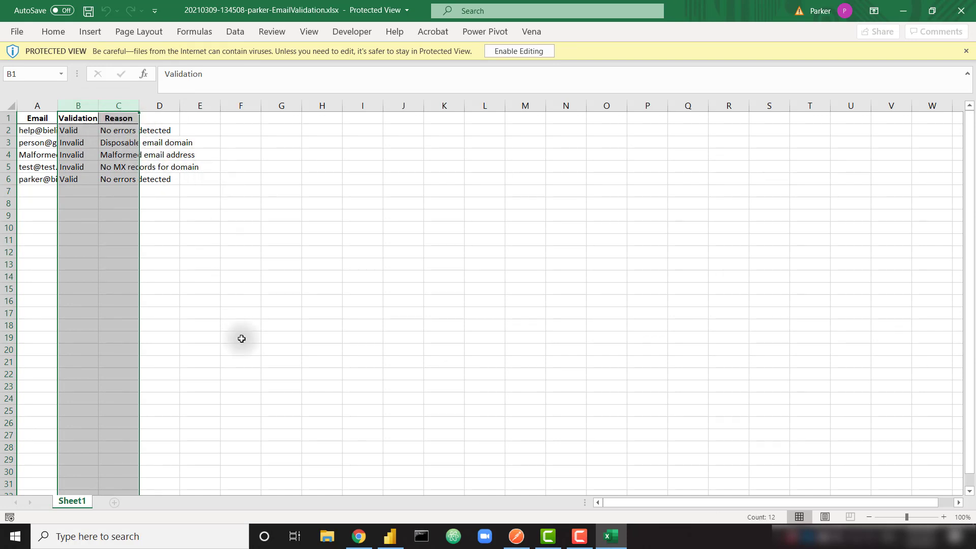
pyautogui.click(357, 534)
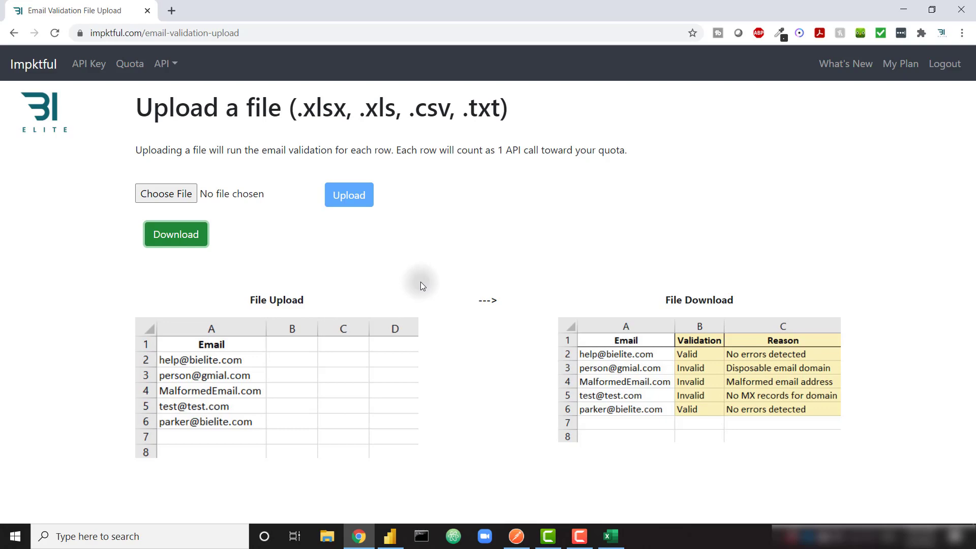
# - Switch to Power BI Desktop and open Transform data to reach the APIKey parameter
pyautogui.click(390, 535)
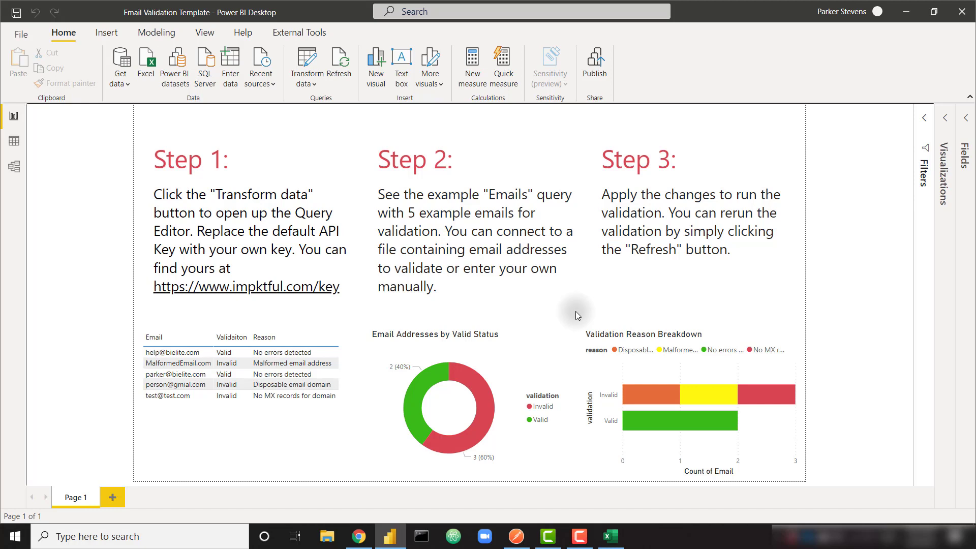
pyautogui.click(307, 59)
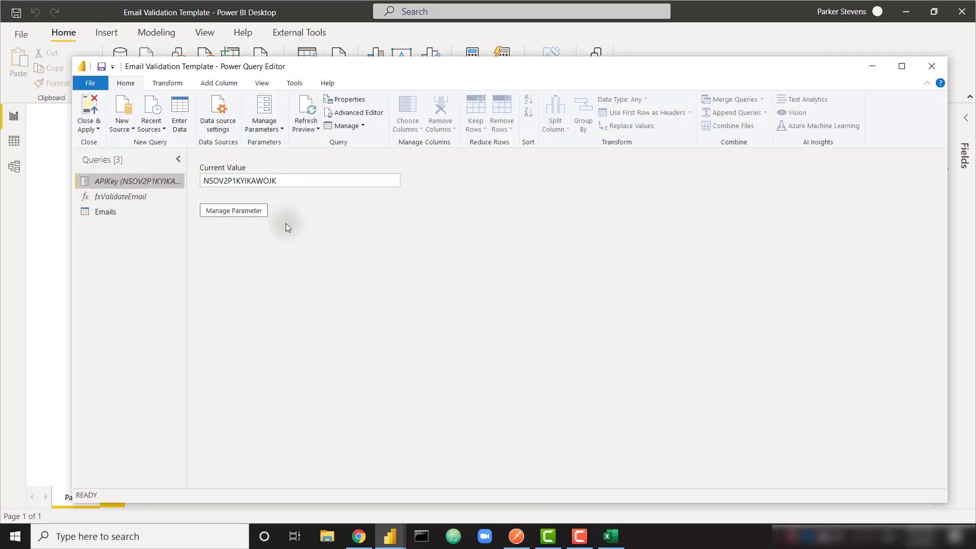
# - Copy the key from Impktful's API Key page and paste it as APIKey's Current Value
pyautogui.click(359, 536)
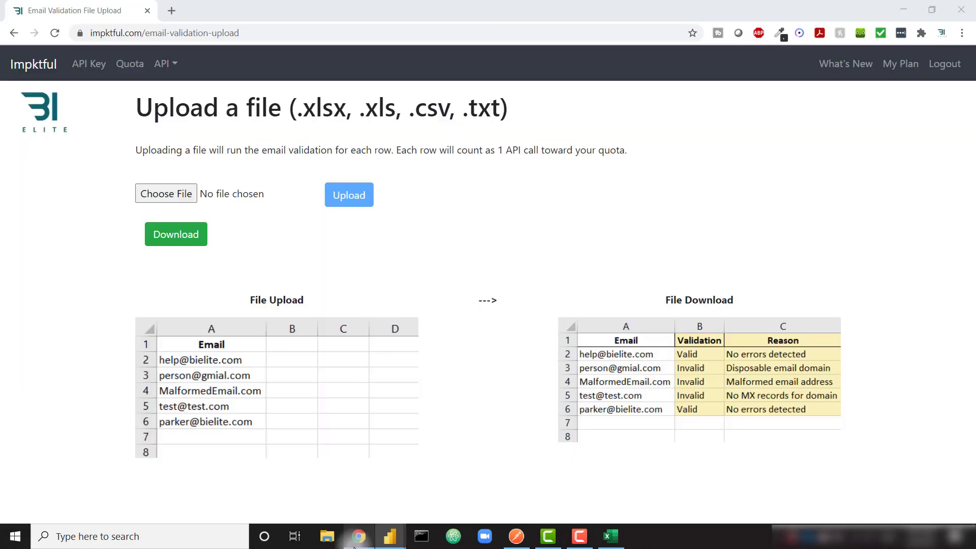
pyautogui.click(90, 70)
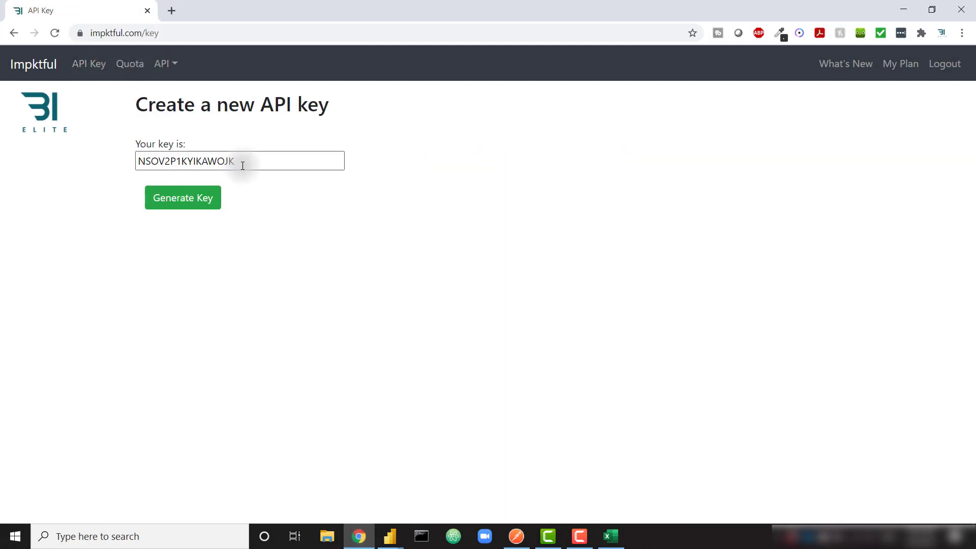
pyautogui.doubleClick(290, 160)
pyautogui.hotkey('ctrl', 'c')
pyautogui.click(390, 536)
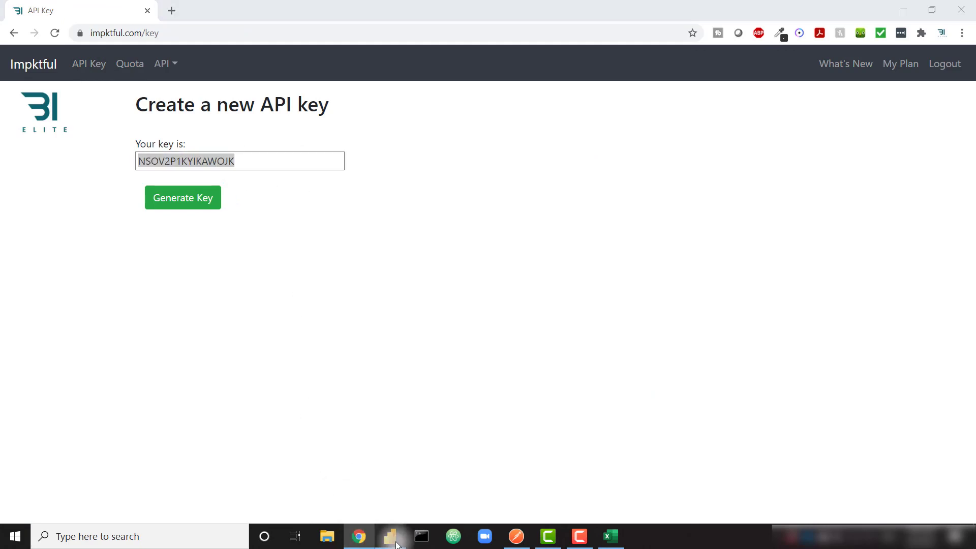
pyautogui.click(467, 487)
pyautogui.doubleClick(244, 181)
pyautogui.hotkey('ctrl', 'v')
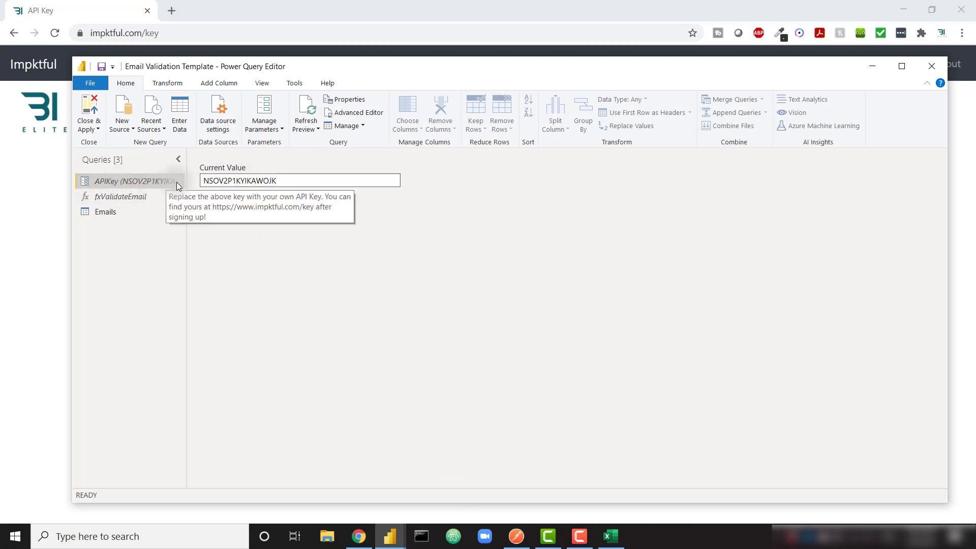
# - Review the fxValidateEmail function's M code in the Advanced Editor, then close it unchanged
pyautogui.click(160, 197)
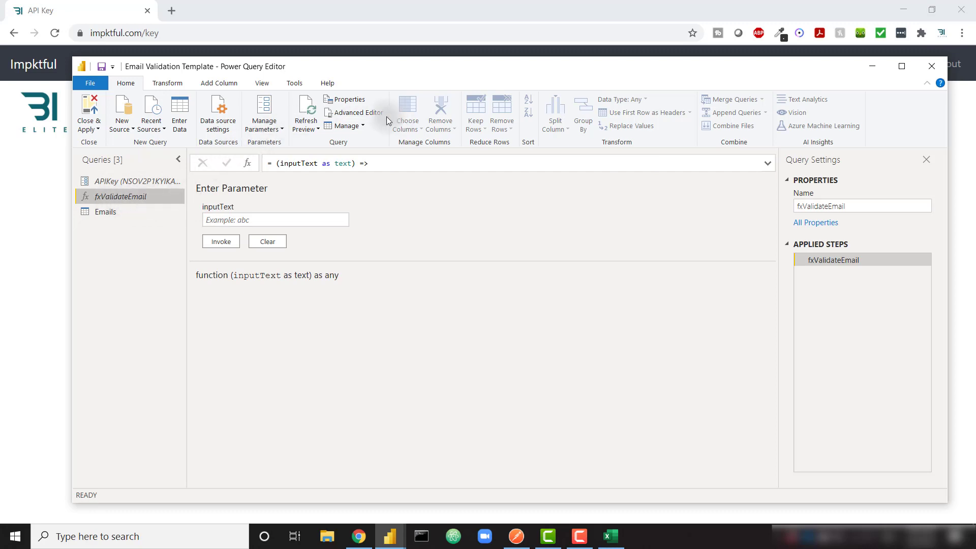
pyautogui.click(370, 119)
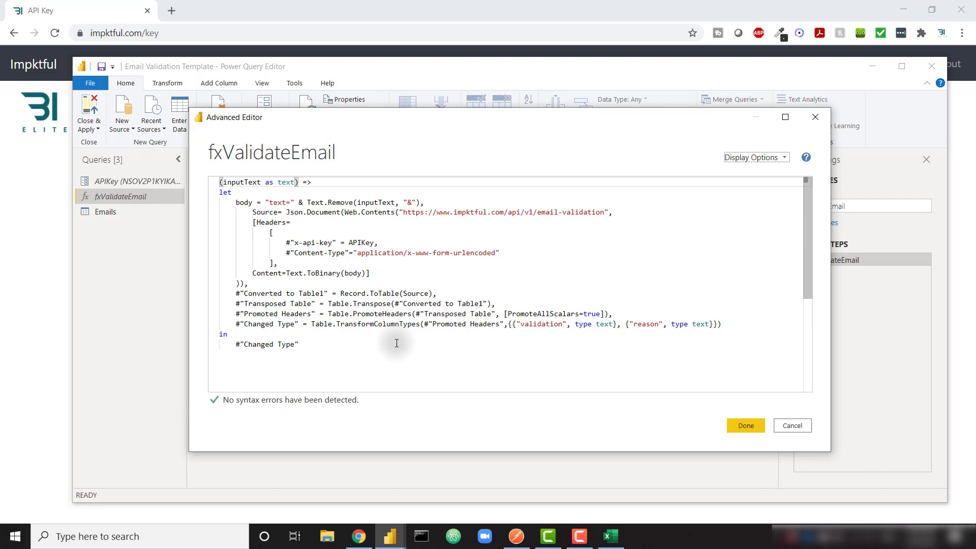
pyautogui.click(787, 425)
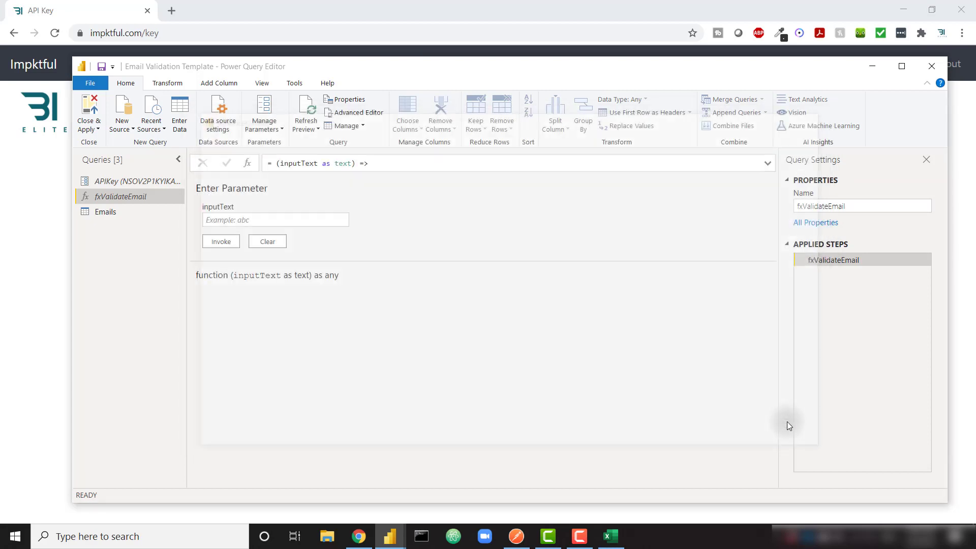
# - Step through the Emails query's Applied Steps from Source to Reordered Columns, then reselect fxValidateEmail
pyautogui.click(148, 212)
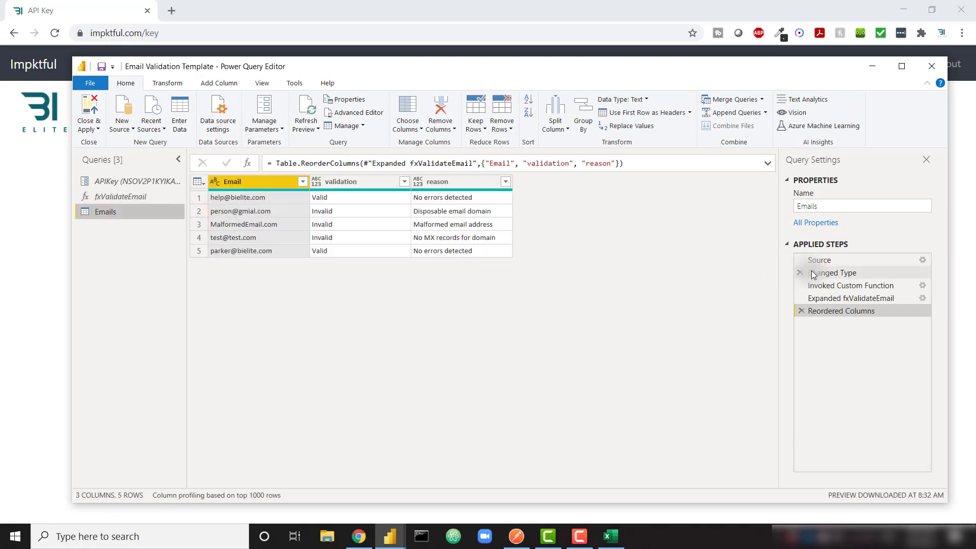
pyautogui.click(822, 258)
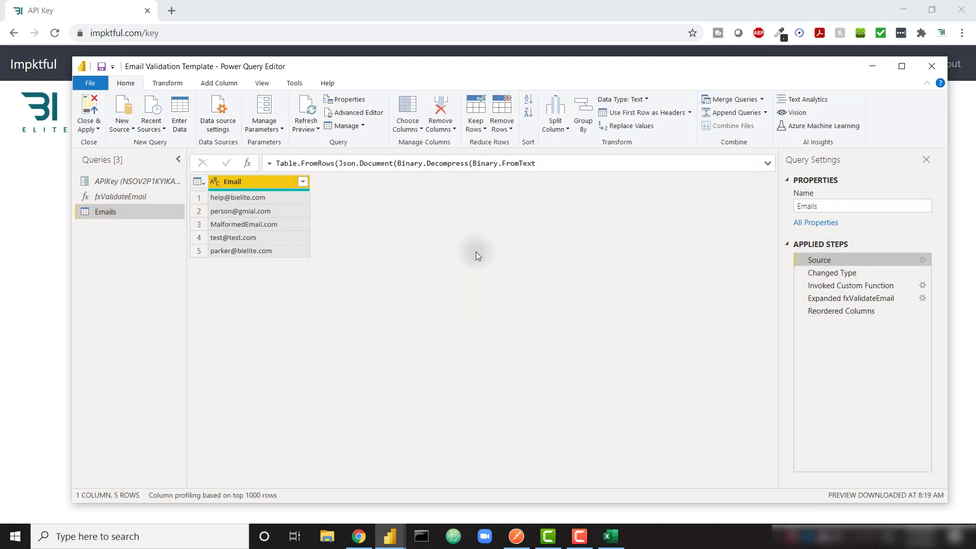
pyautogui.click(864, 287)
pyautogui.click(864, 300)
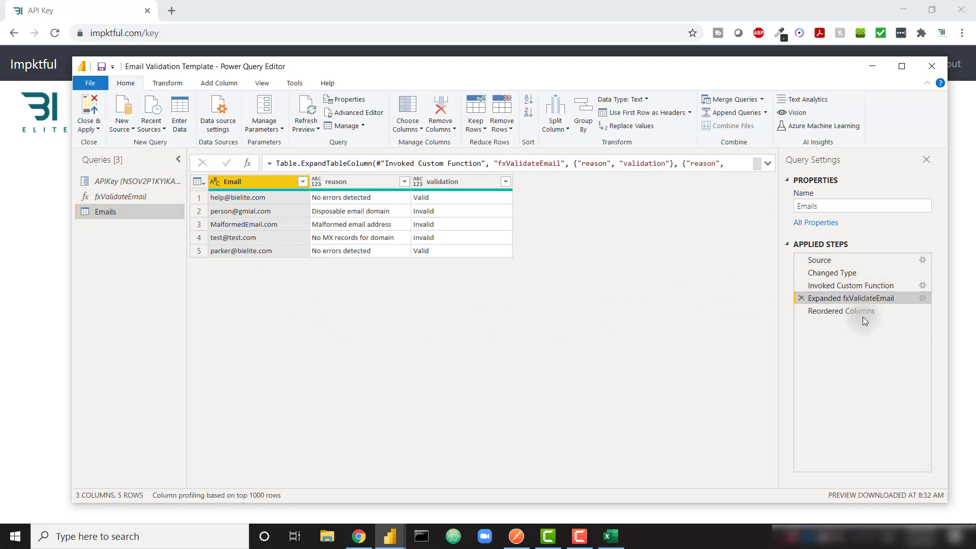
pyautogui.click(862, 312)
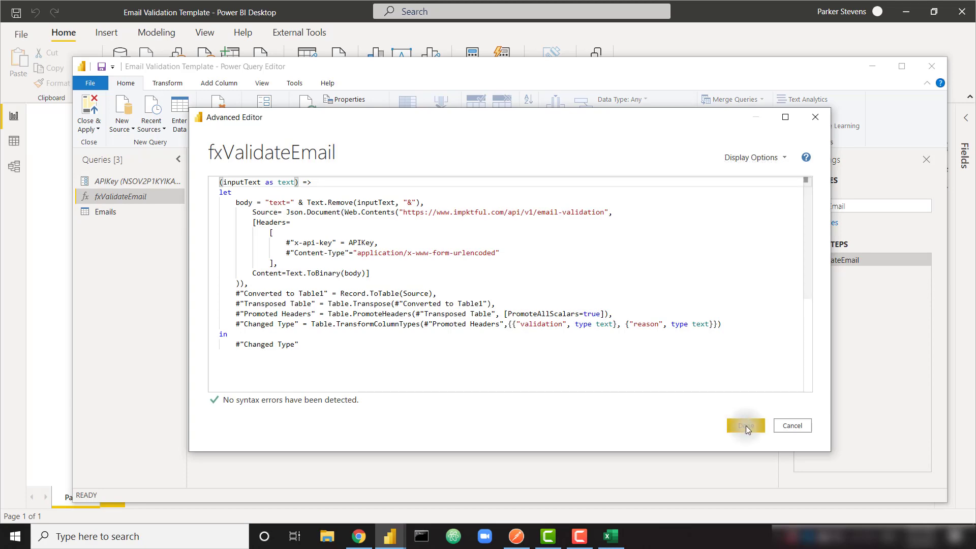
pyautogui.click(748, 422)
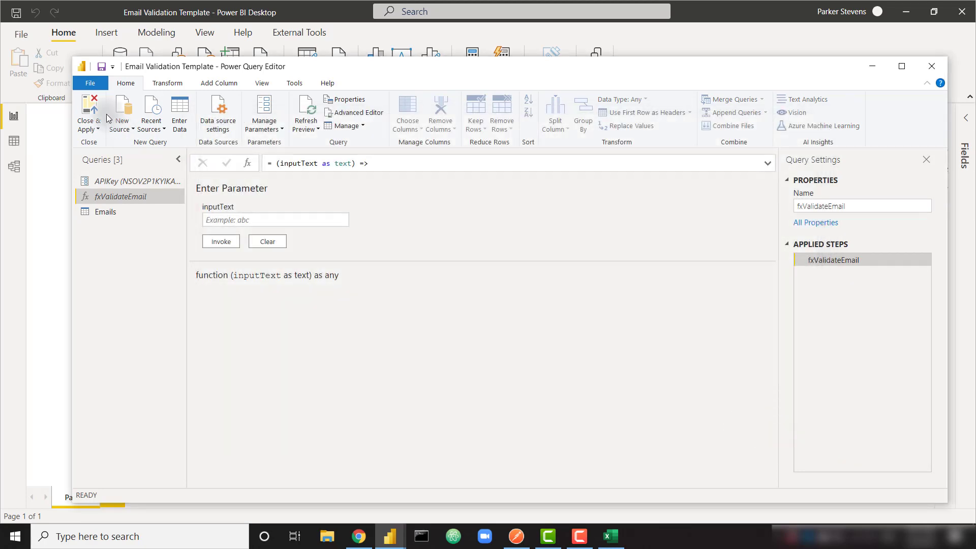
# - Close & Apply the queries and refresh, giving 2 valid (40%) and 3 invalid (60%) emails
pyautogui.click(90, 102)
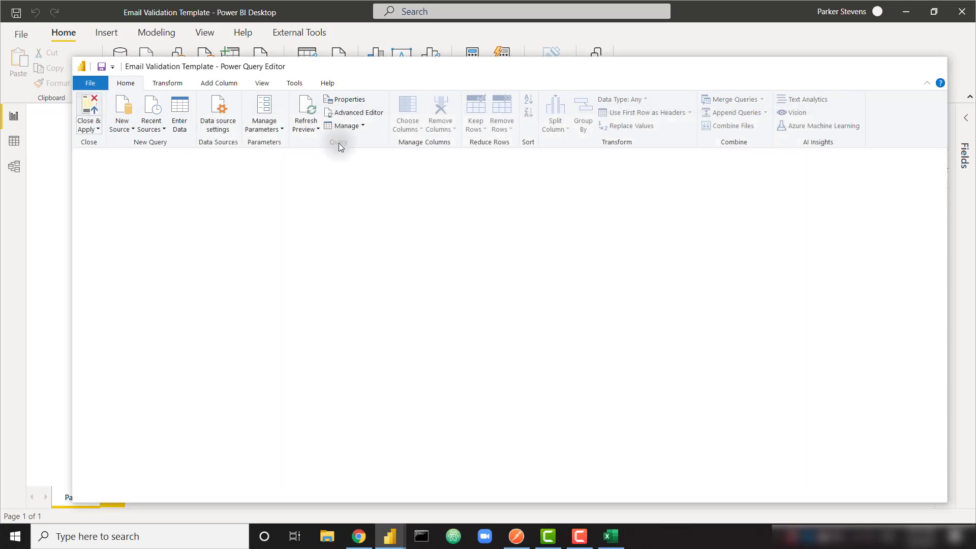
pyautogui.click(343, 67)
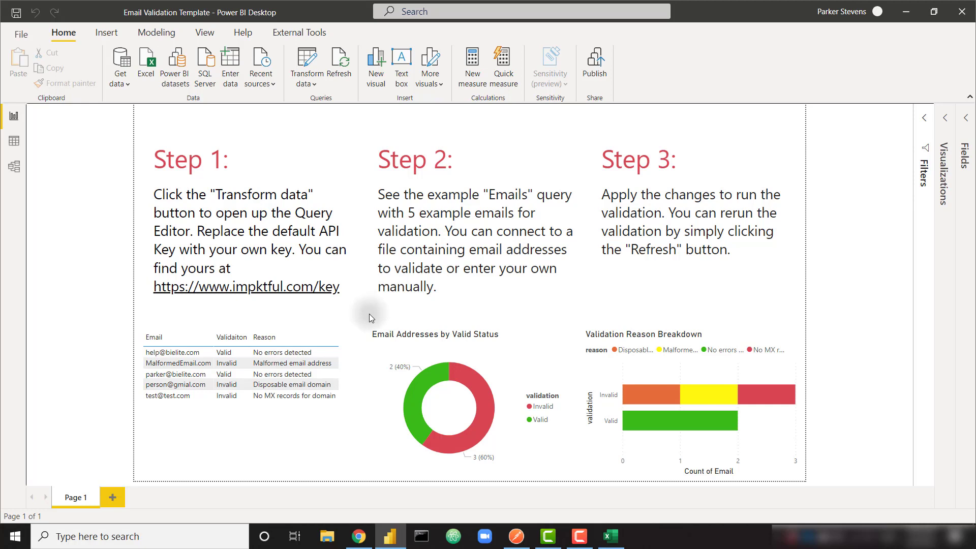
pyautogui.moveTo(507, 334)
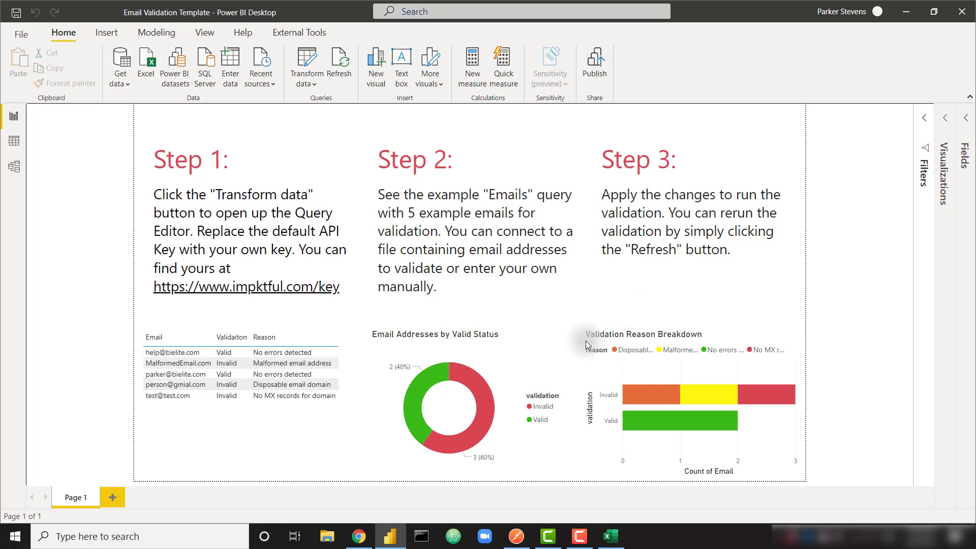
# - Switch back to Chrome and return to the Impktful home page via the brand link
pyautogui.click(358, 536)
pyautogui.click(35, 72)
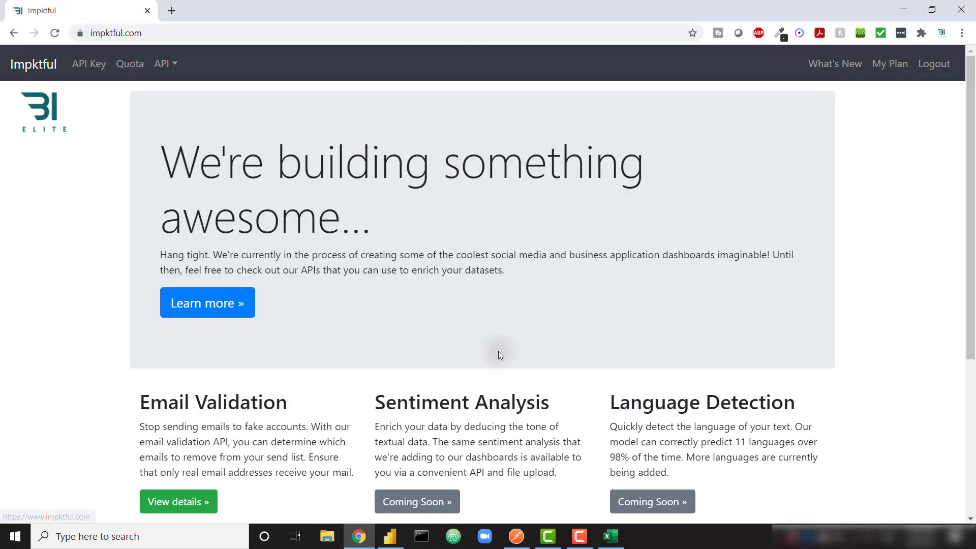